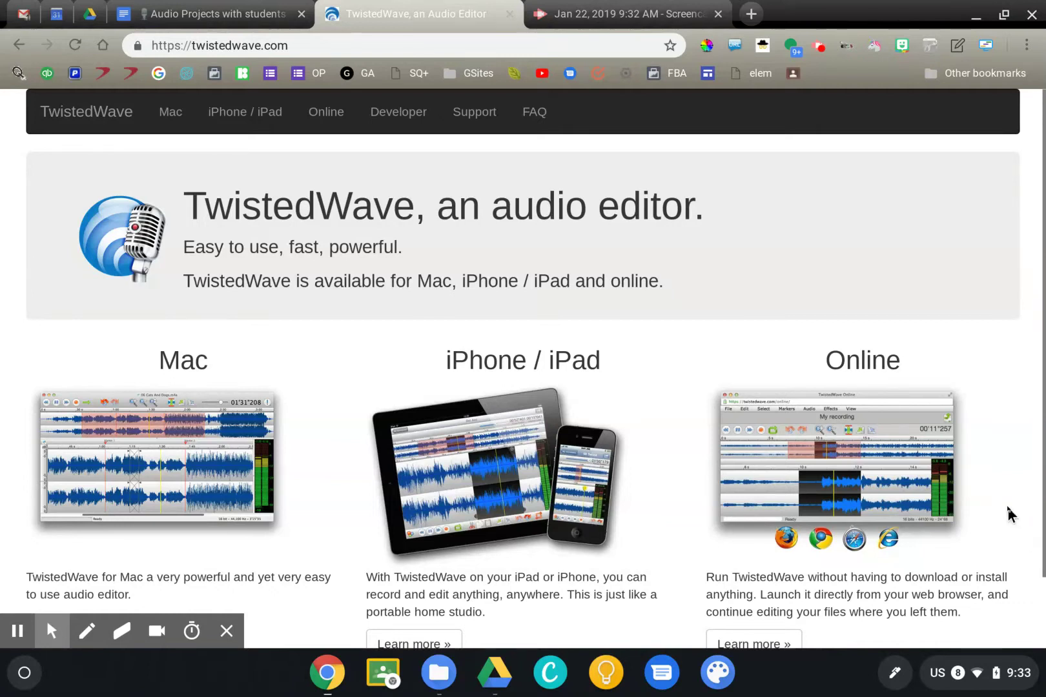
# Upload unedited.wav from Downloads into the editor and dismiss the mono-conversion notice.
pyautogui.scroll(-1, 1006, 503)
pyautogui.scroll(1, 1006, 503)
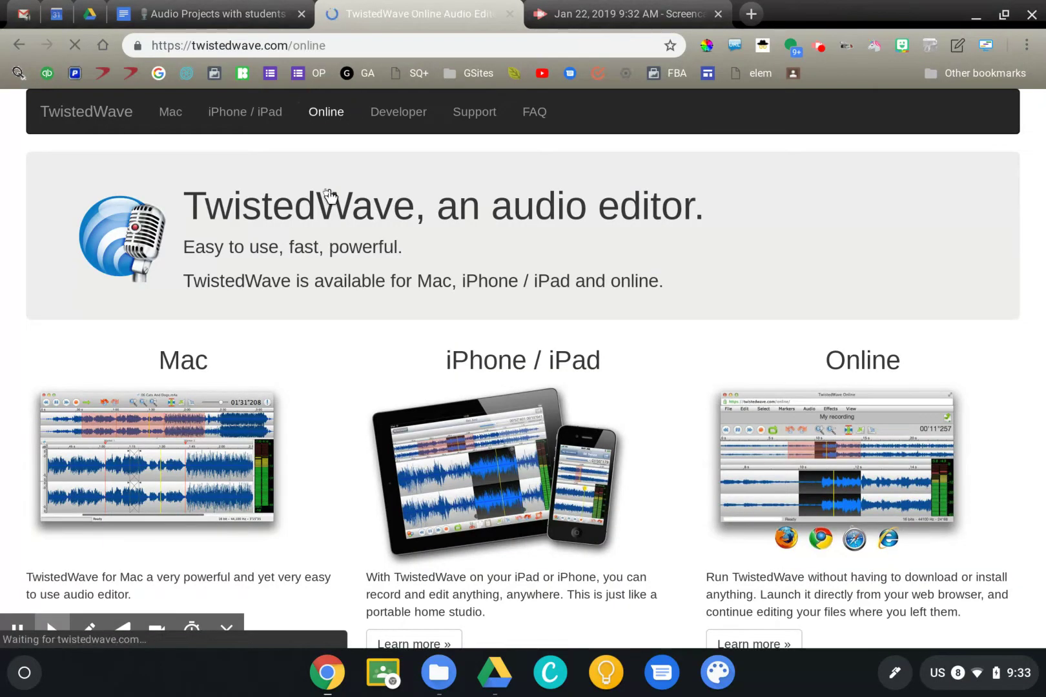
pyautogui.scroll(-3, 360, 343)
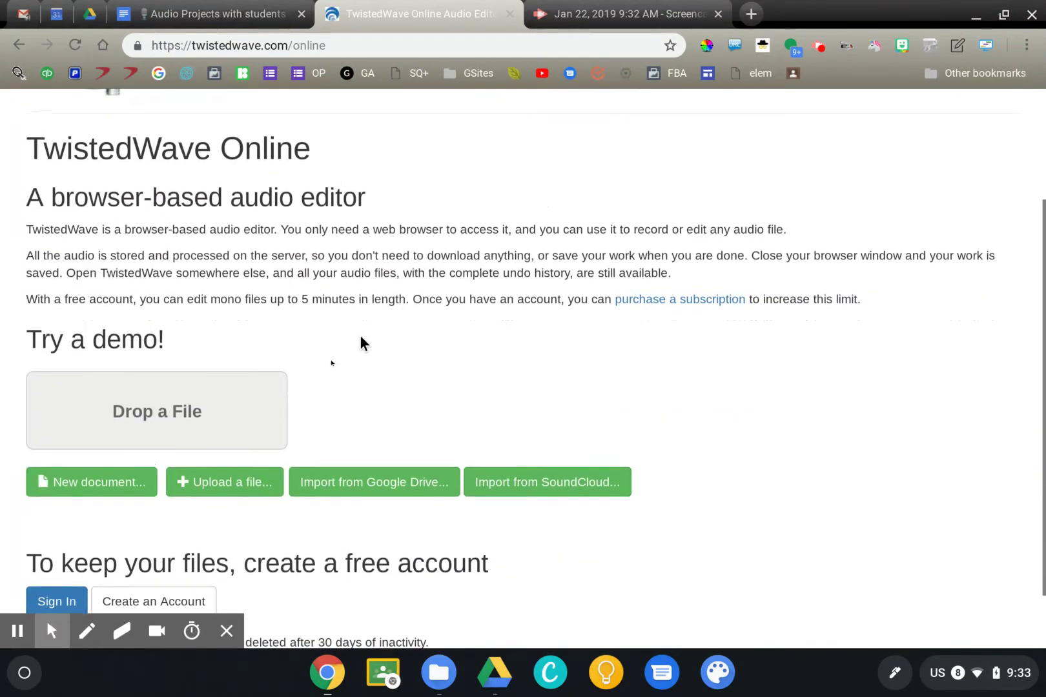
pyautogui.click(249, 489)
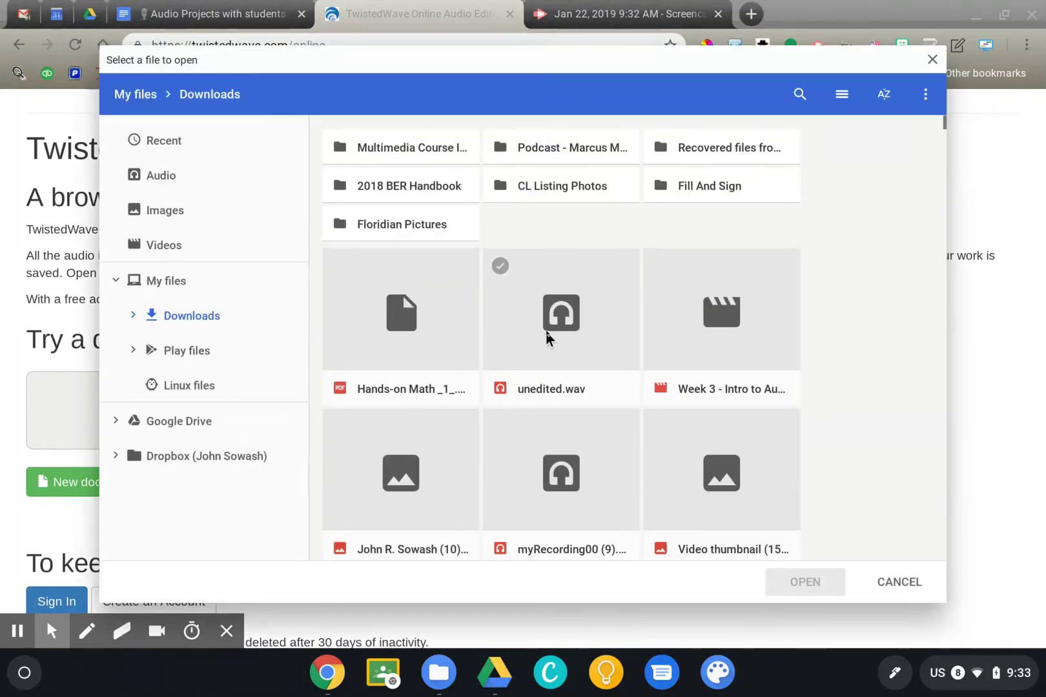
pyautogui.doubleClick(548, 337)
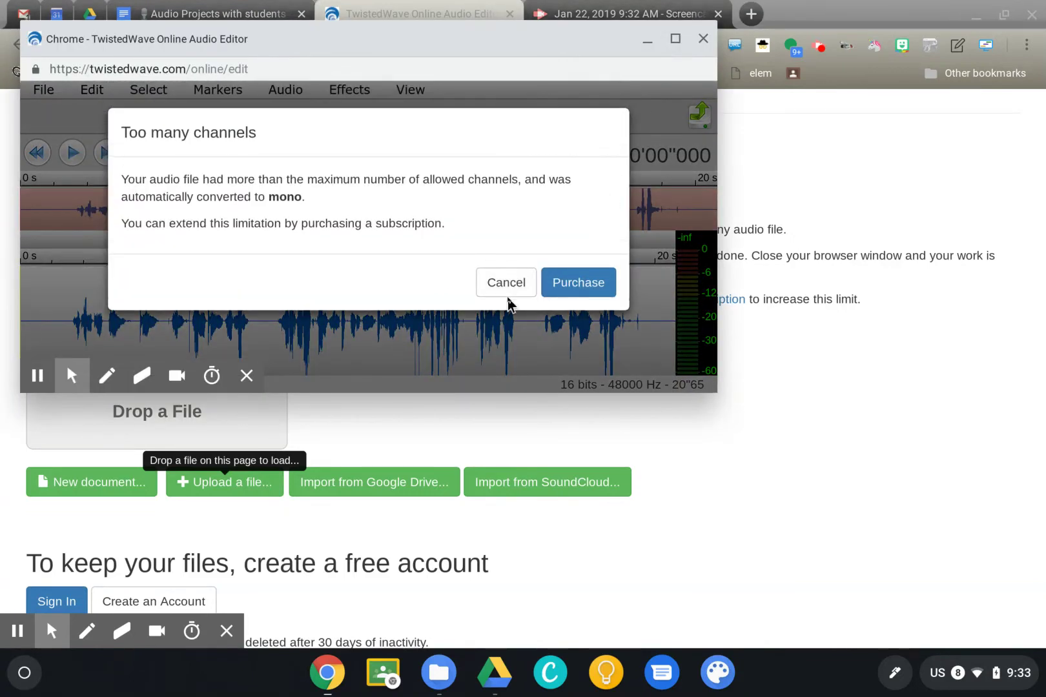
pyautogui.click(504, 284)
# Maximize the editor window, zoom into the waveform, then zoom back out.
pyautogui.click(675, 38)
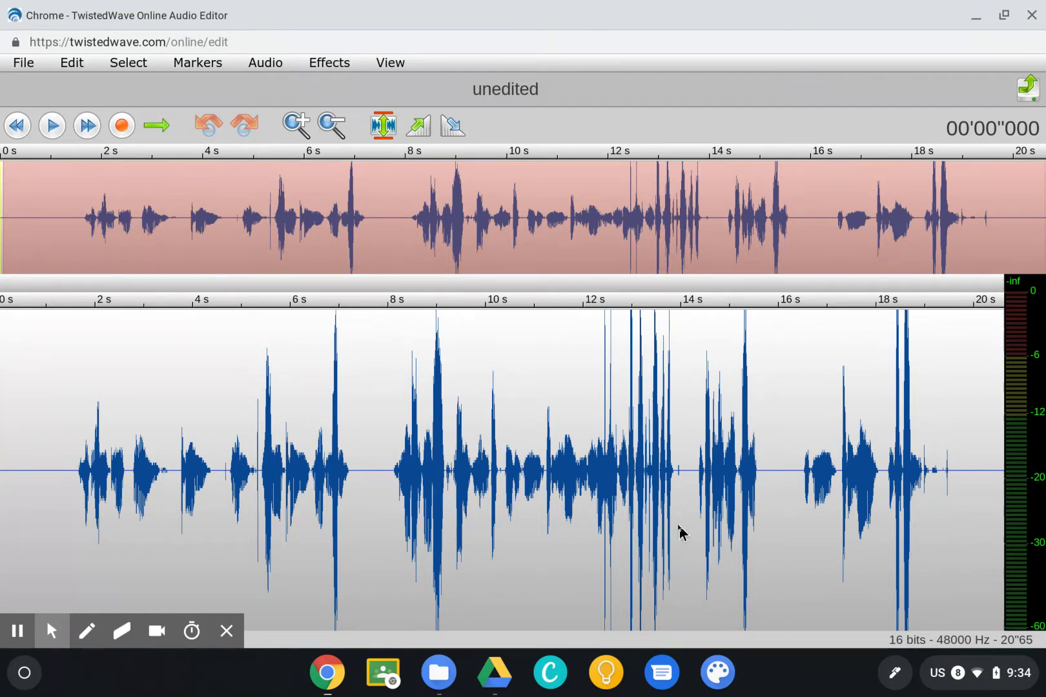
pyautogui.click(295, 126)
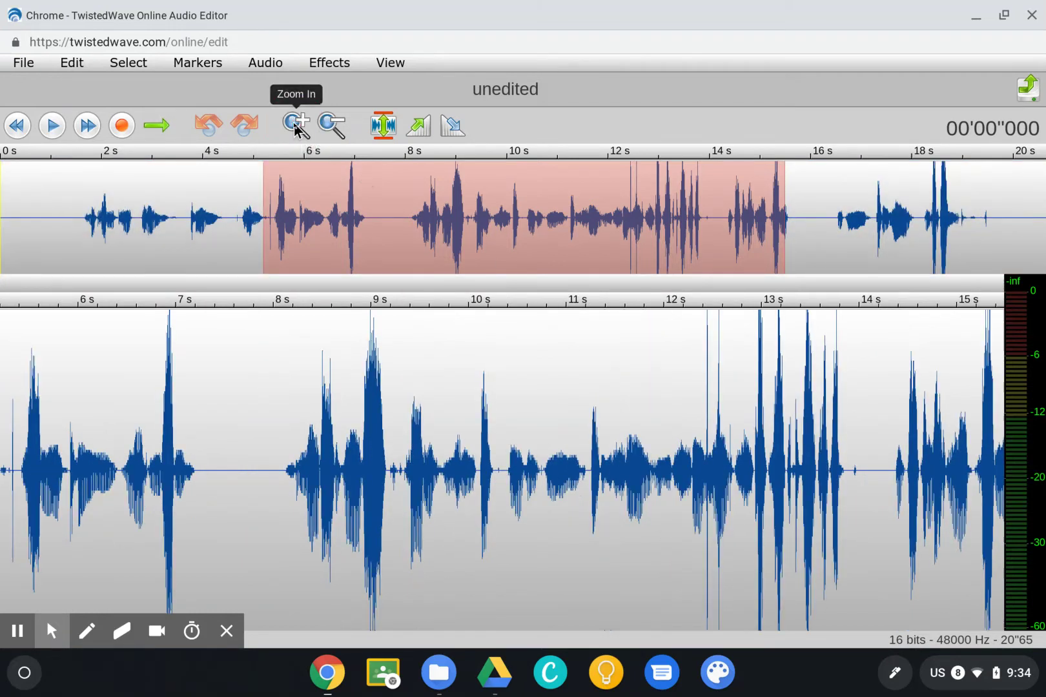
pyautogui.click(295, 125)
pyautogui.click(295, 125)
pyautogui.click(342, 128)
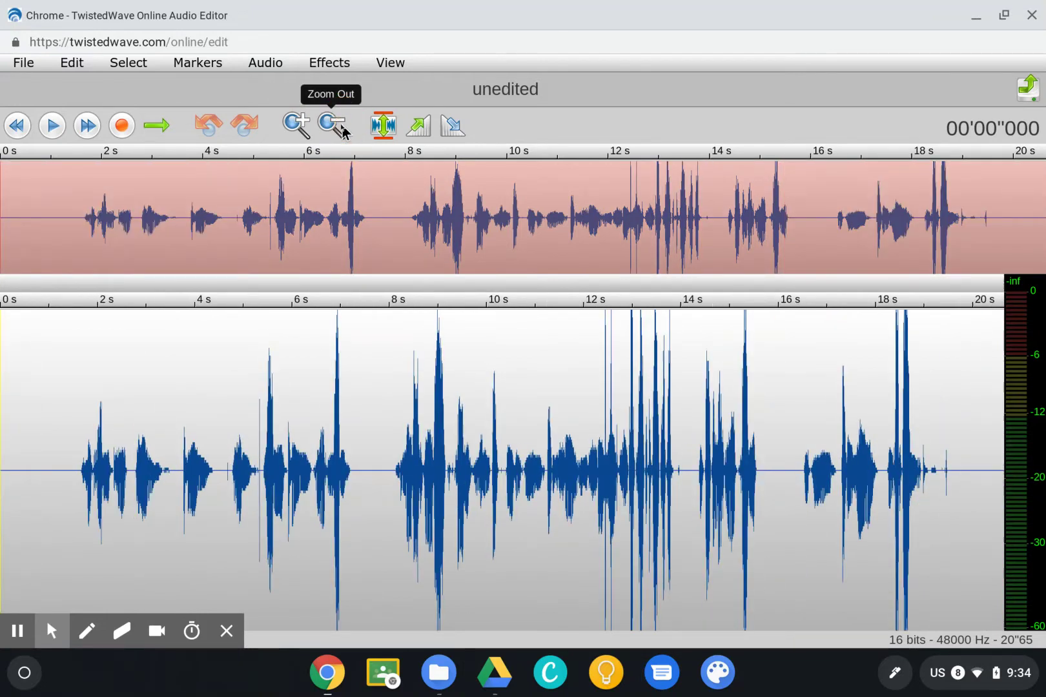
# Magnify the first seconds around 3 s, return to the full recording, and set the playhead near the start.
pyautogui.click(299, 125)
pyautogui.click(301, 126)
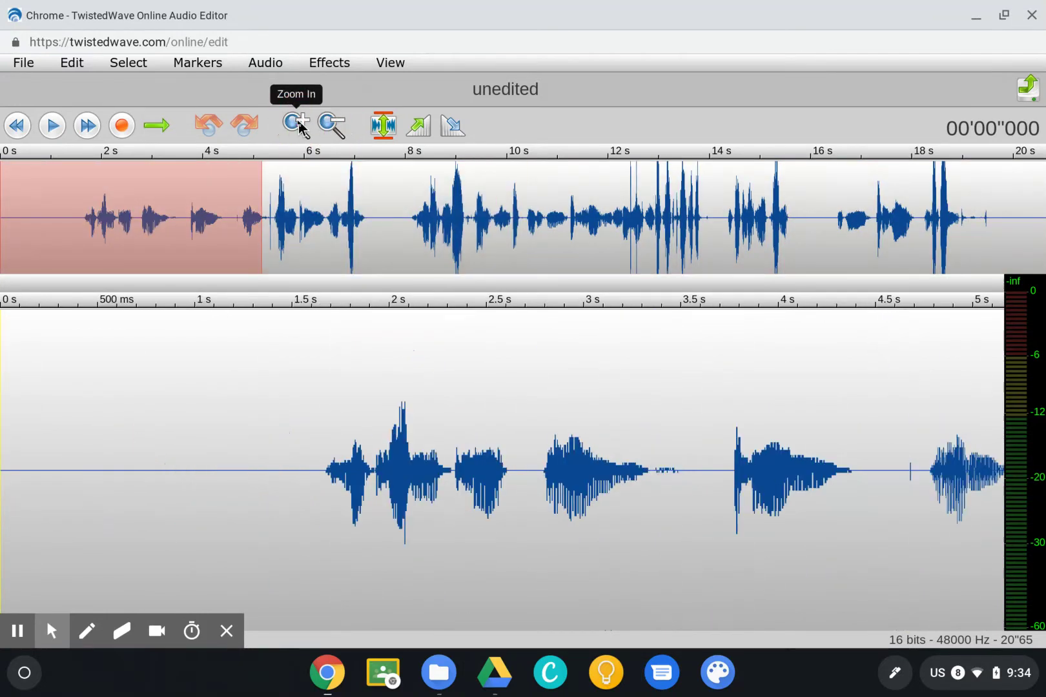
pyautogui.hscroll(5, 679, 455)
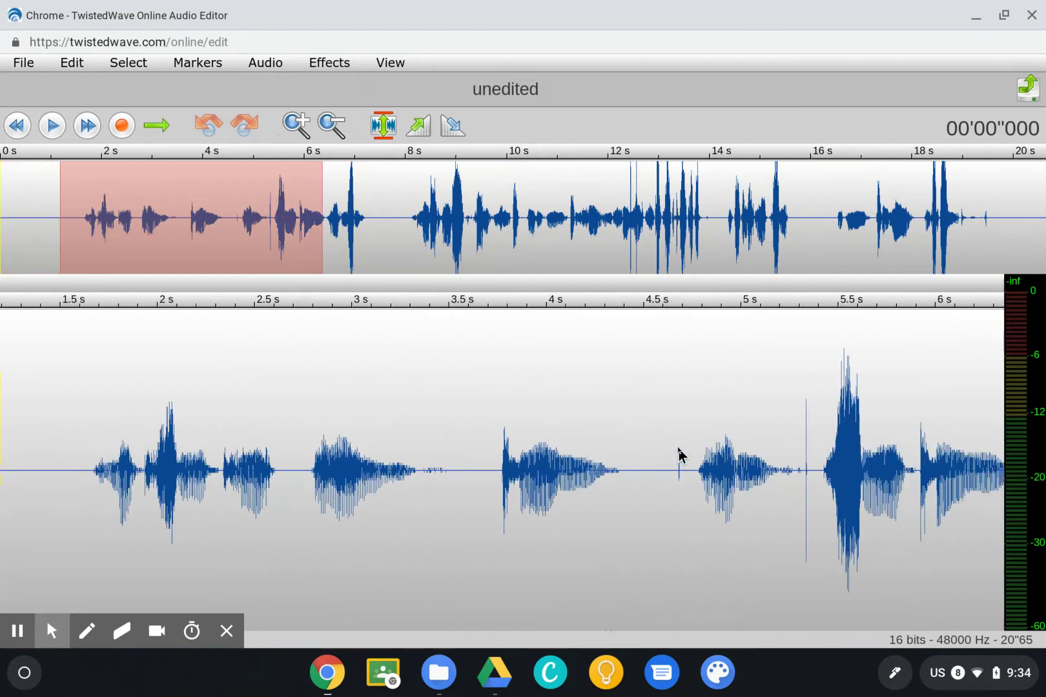
pyautogui.hscroll(-3, 679, 455)
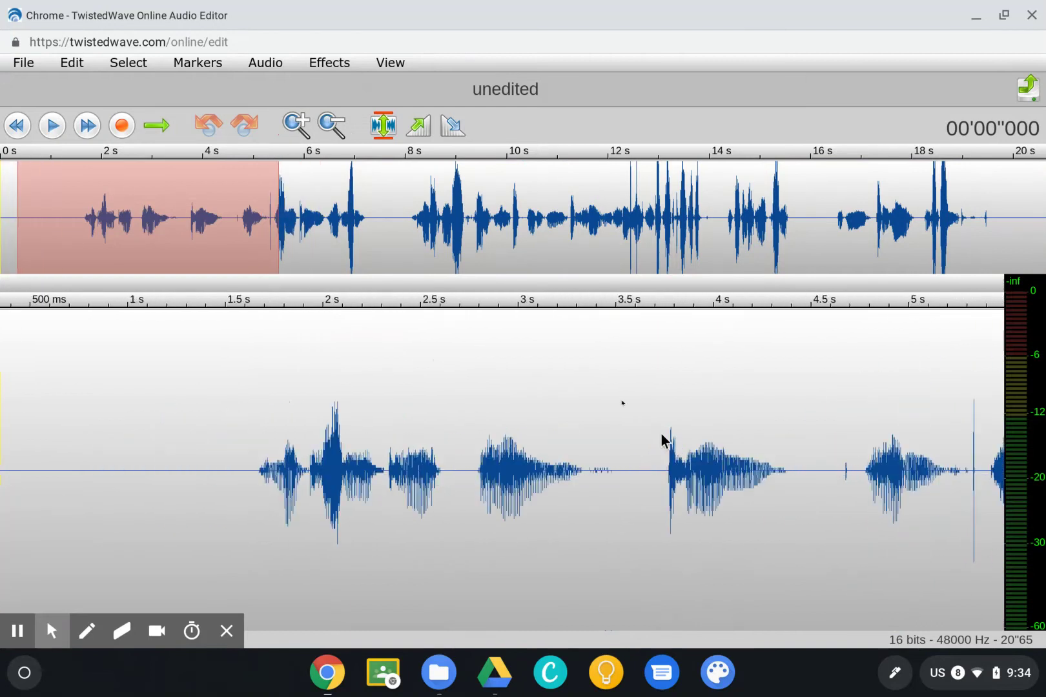
pyautogui.click(295, 125)
pyautogui.click(295, 125)
pyautogui.click(295, 125)
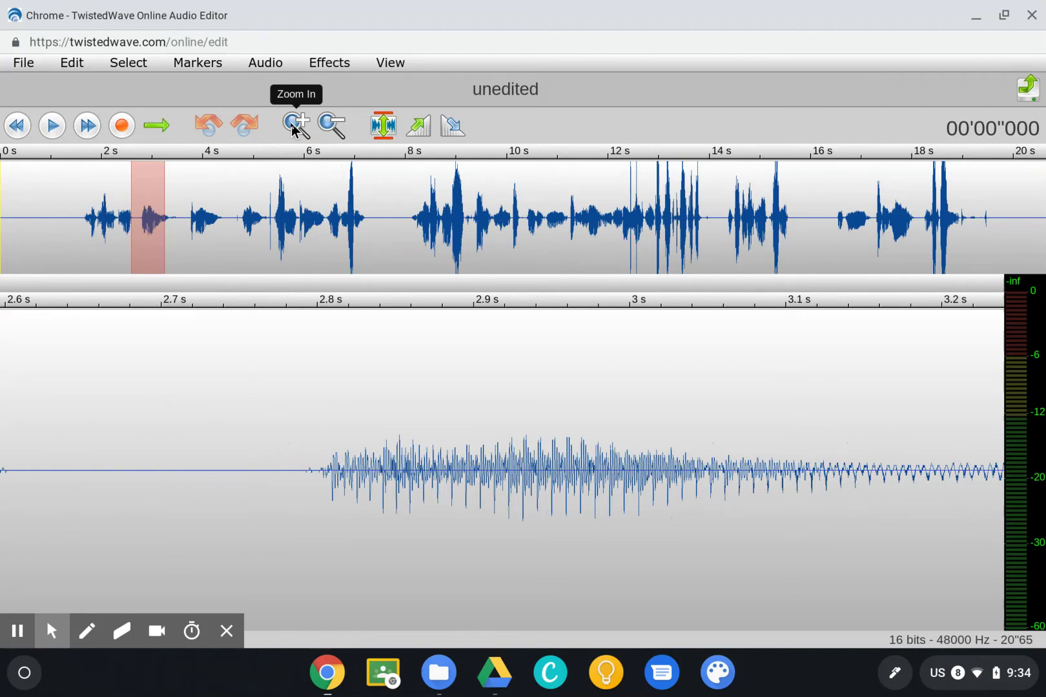
pyautogui.click(333, 125)
pyautogui.click(333, 125)
pyautogui.click(333, 125)
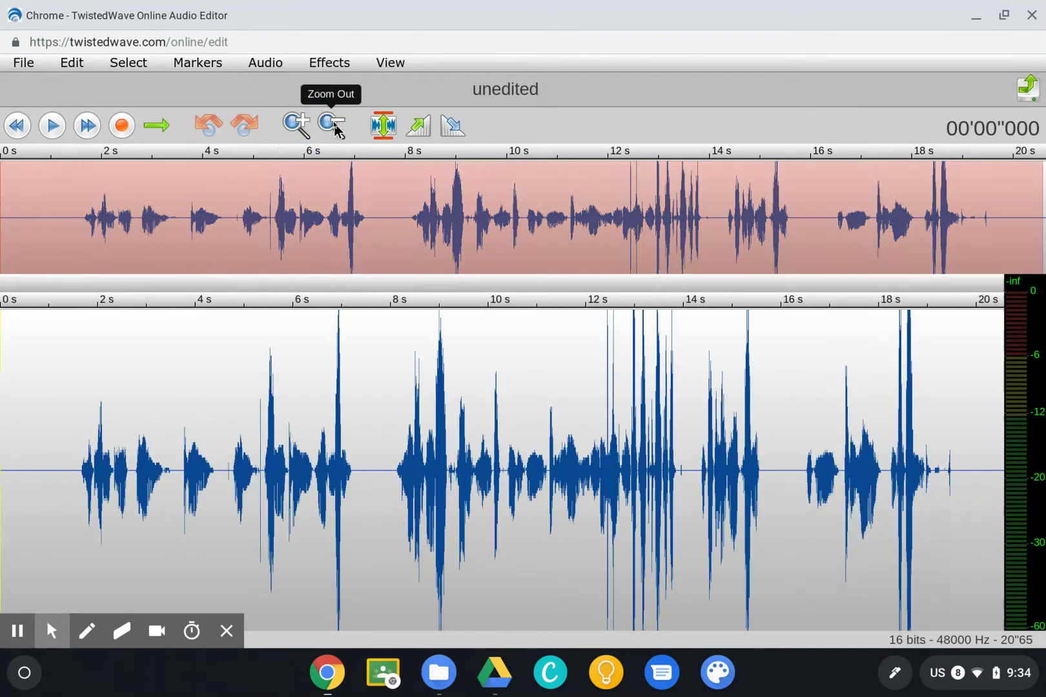
pyautogui.click(7, 472)
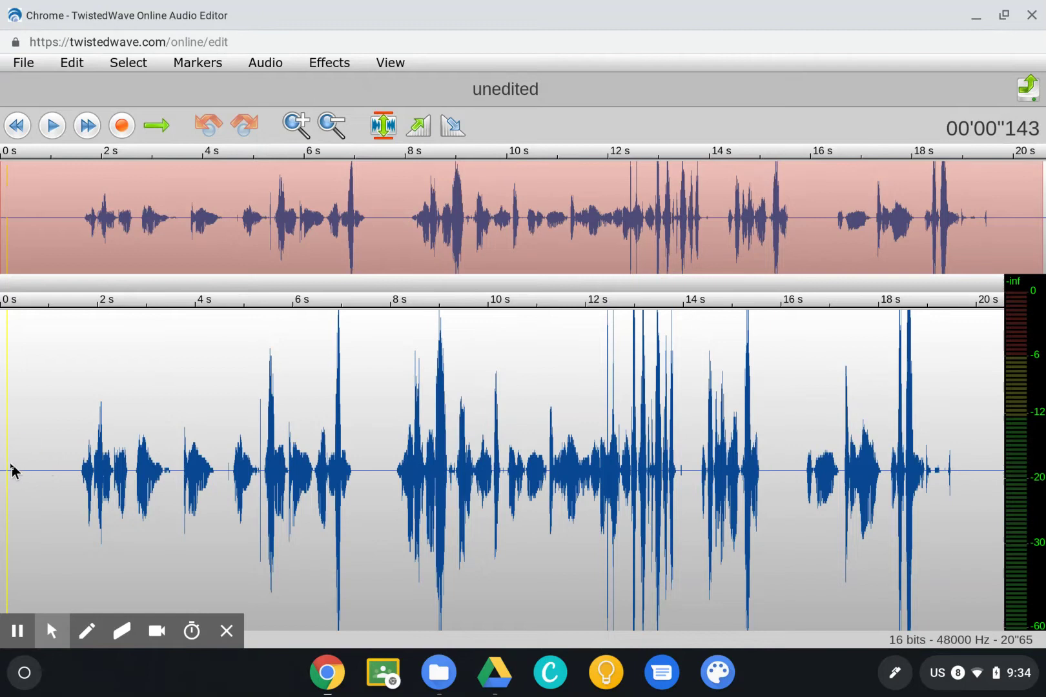
# Play the recording from about 1.25 s and audition the short sound at 4.5 s.
pyautogui.click(11, 470)
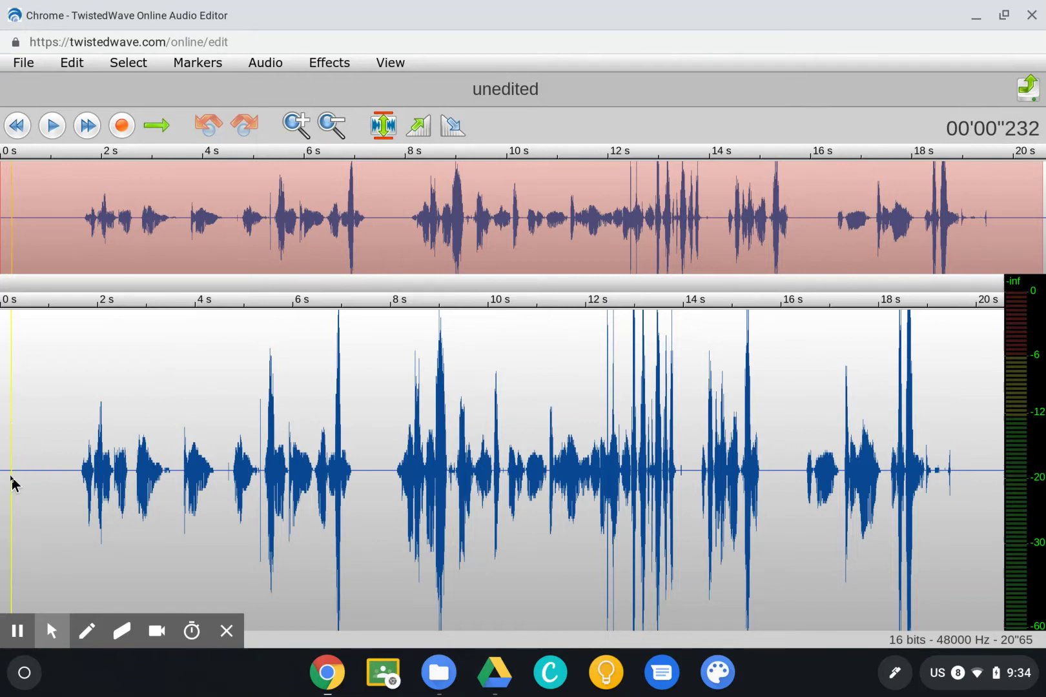
pyautogui.click(61, 460)
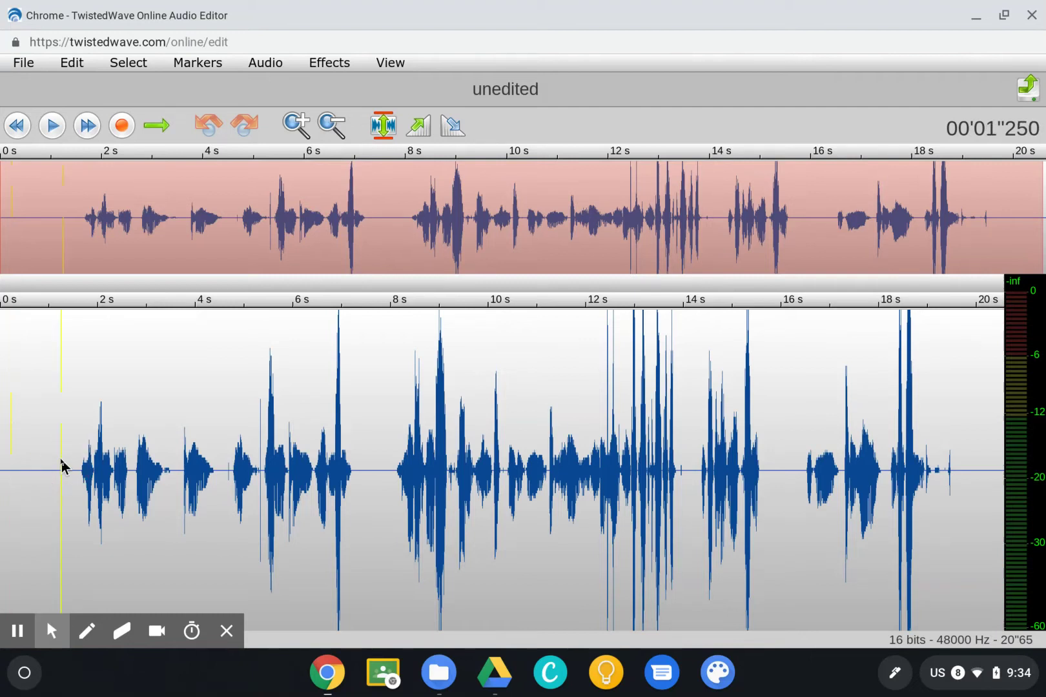
pyautogui.press('space')
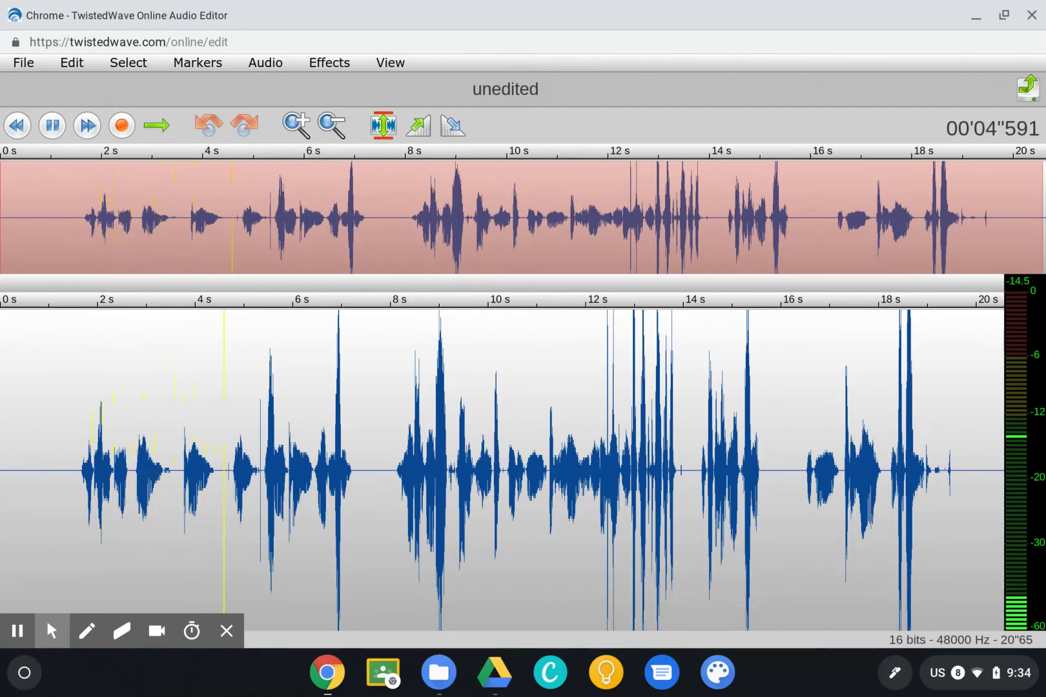
pyautogui.press('space')
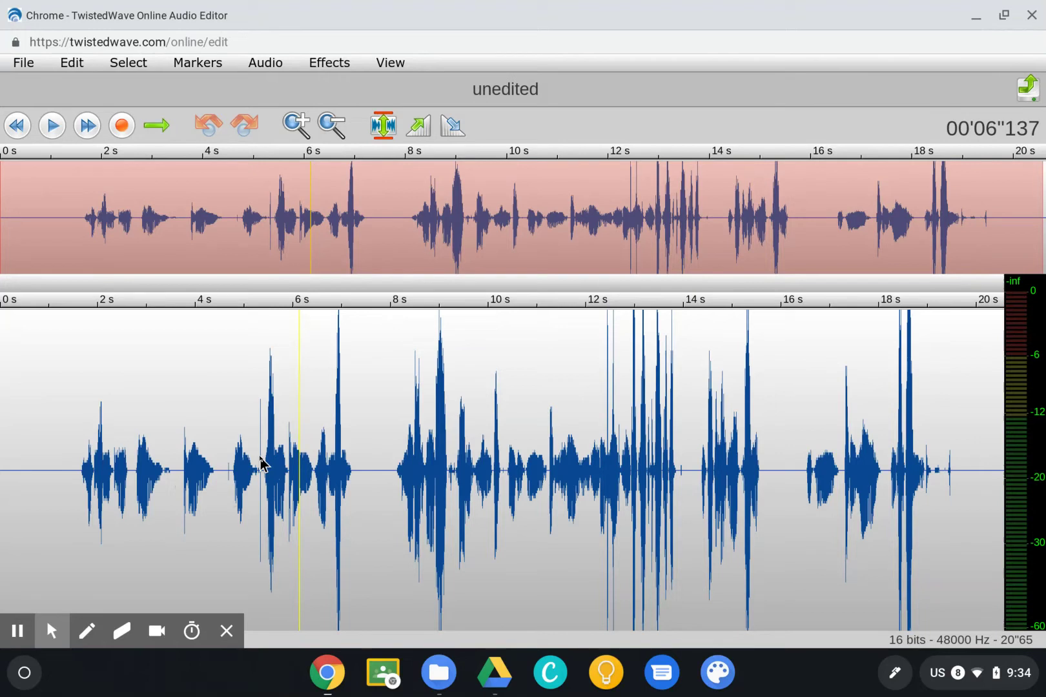
pyautogui.click(222, 460)
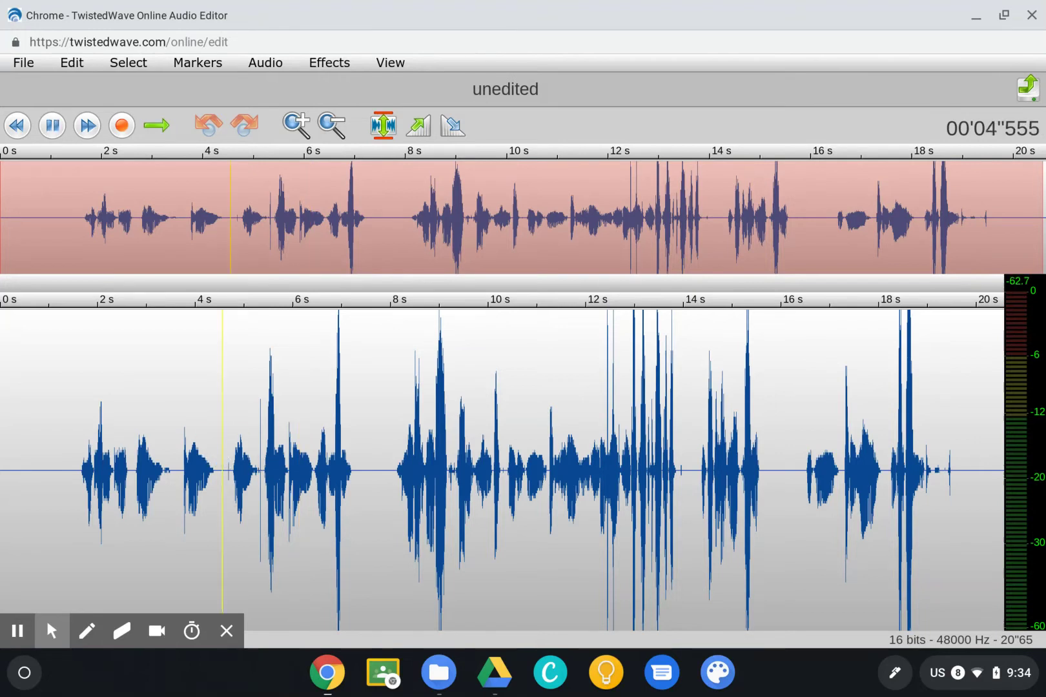
pyautogui.press('space')
pyautogui.press('space')
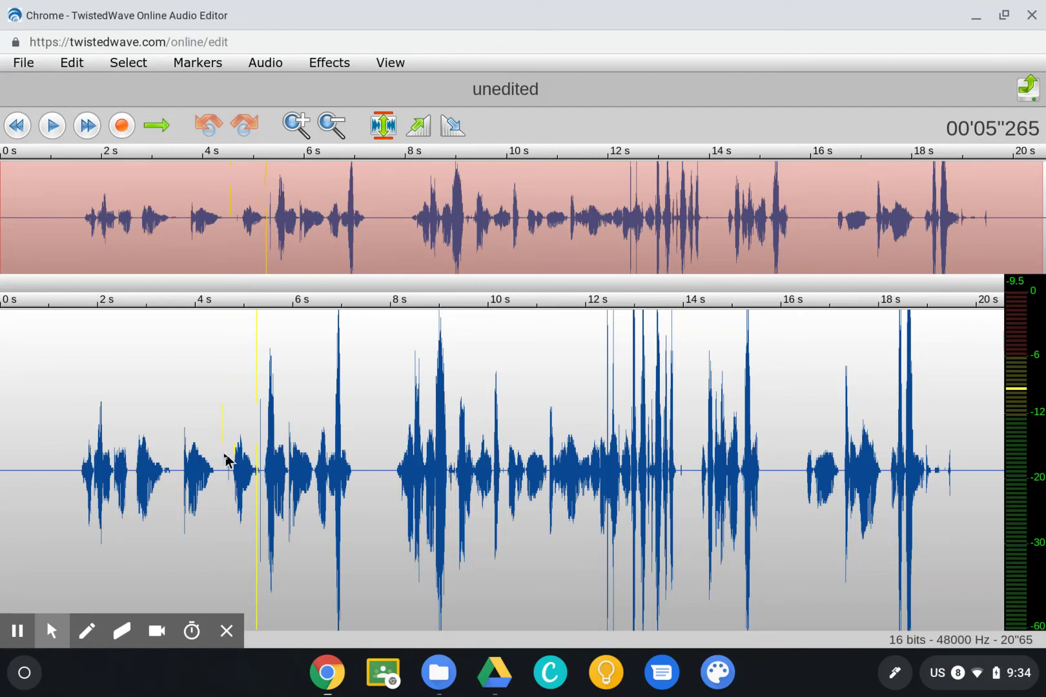
# Delete the stretches from about 4.6–5.3 s and 3.6–4.6 s, replaying from 2.8 s to check.
pyautogui.moveTo(219, 459); pyautogui.dragTo(257, 466)
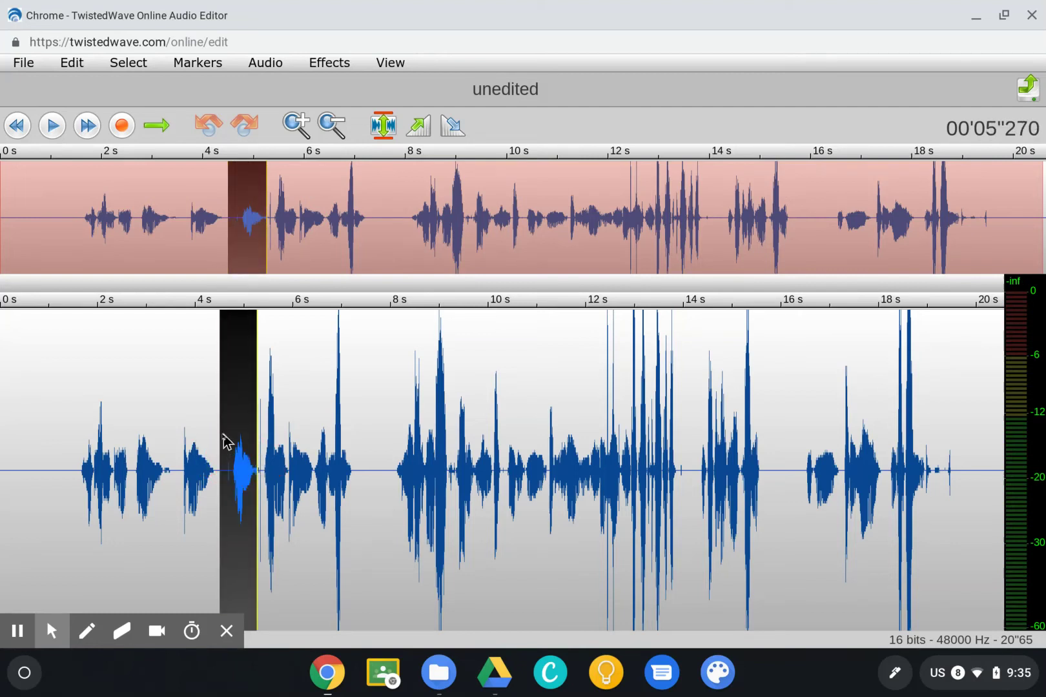
pyautogui.click(209, 419)
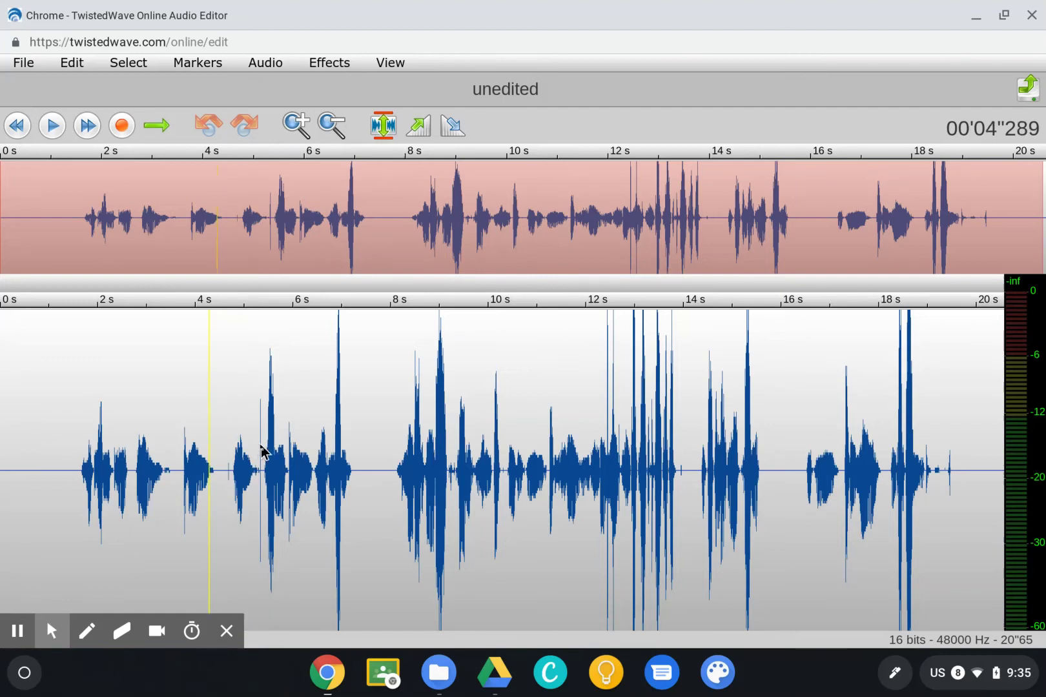
pyautogui.moveTo(258, 449); pyautogui.dragTo(226, 459)
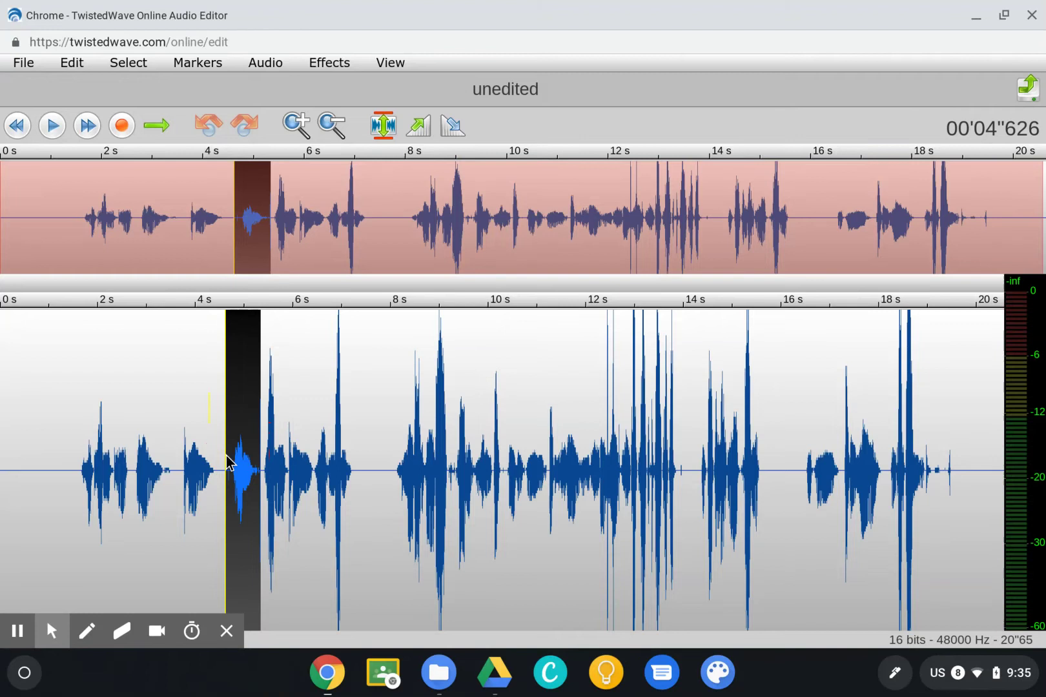
pyautogui.press('Delete')
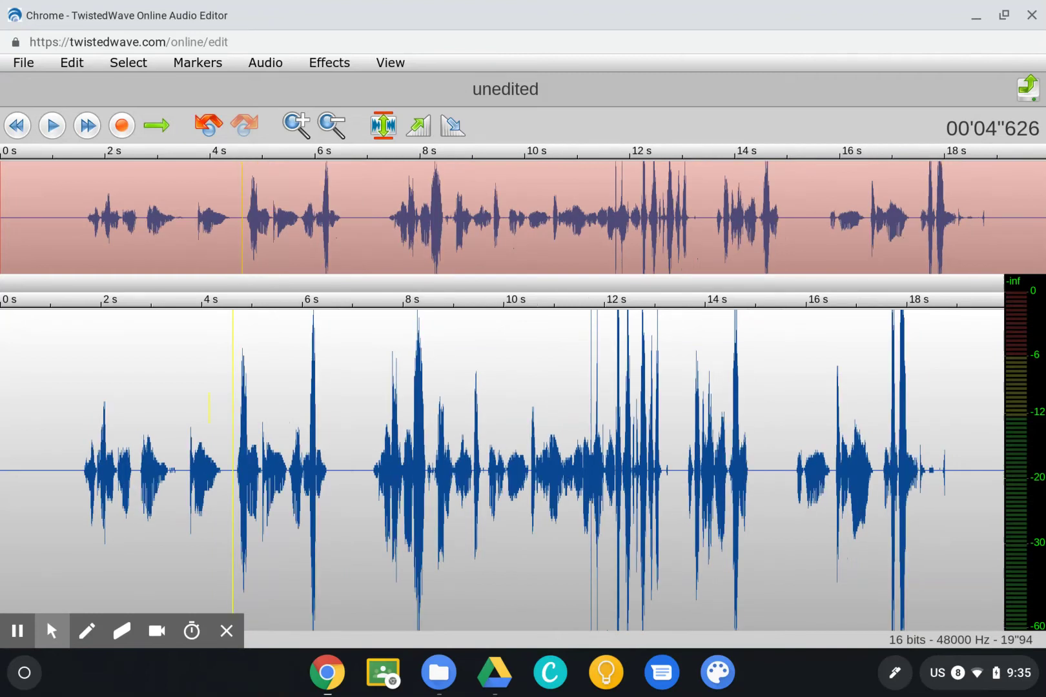
pyautogui.click(142, 421)
pyautogui.press('space')
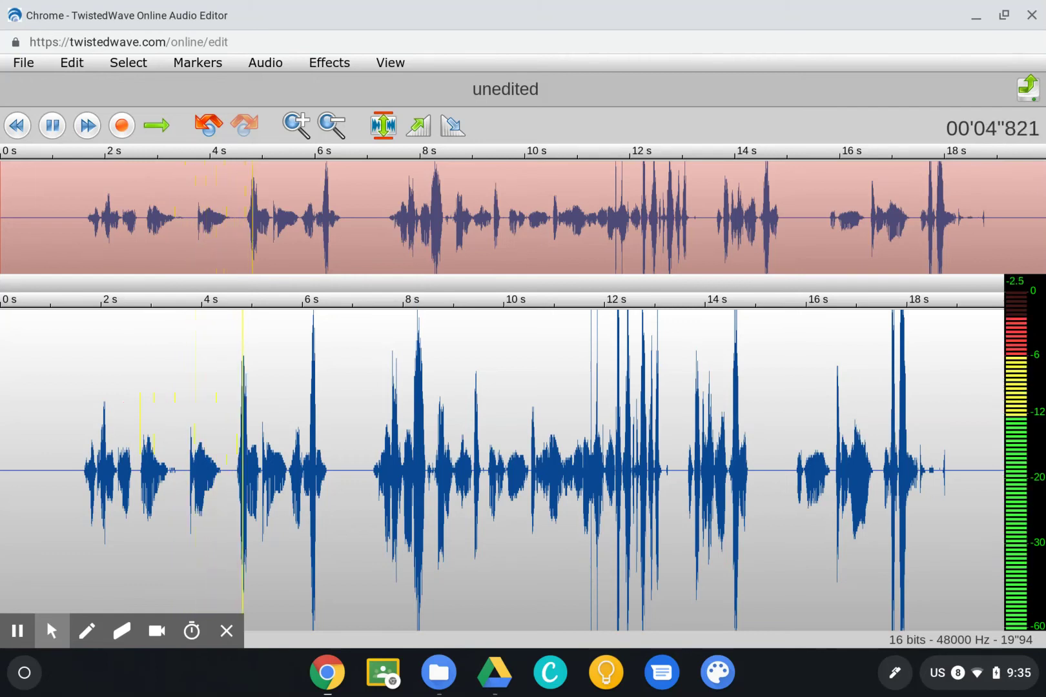
pyautogui.press('space')
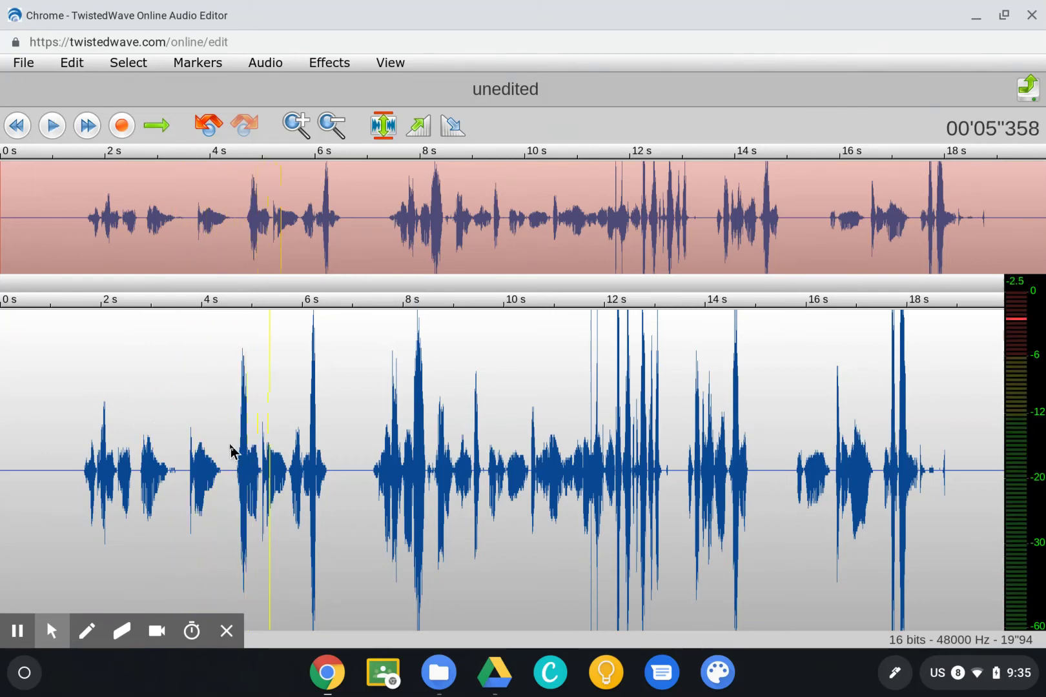
pyautogui.moveTo(231, 450); pyautogui.dragTo(179, 454)
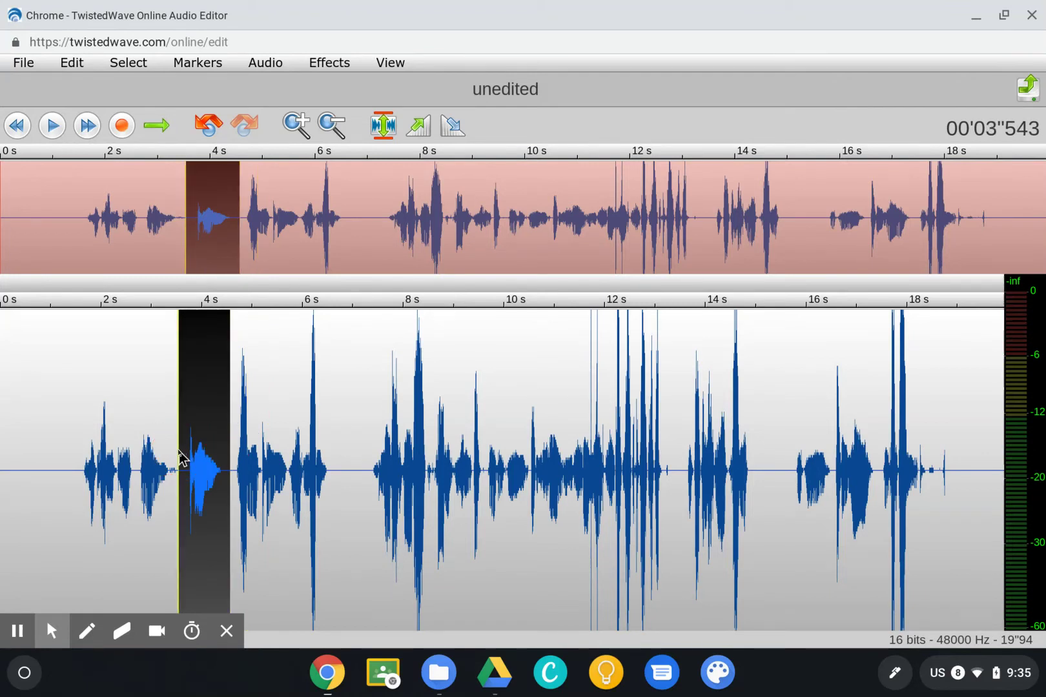
pyautogui.press('Delete')
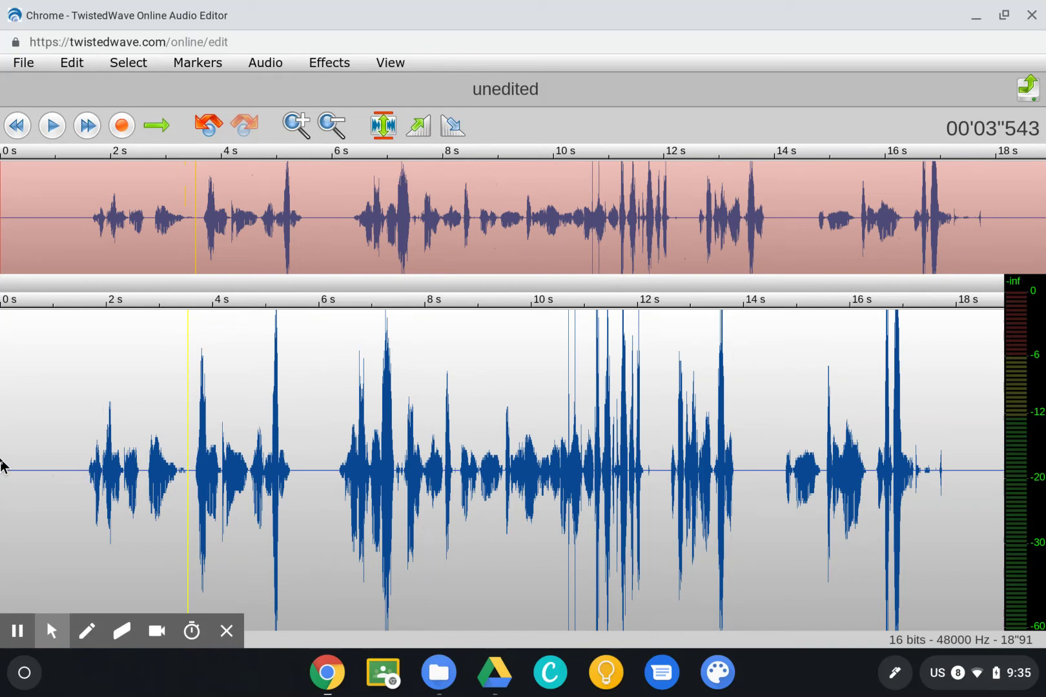
# Delete the silent opening from 0 to 0.8 s, play back the trimmed start, and move the playhead to about 9 s.
pyautogui.moveTo(41, 461); pyautogui.dragTo(0, 476)
pyautogui.press('Delete')
pyautogui.press('Delete')
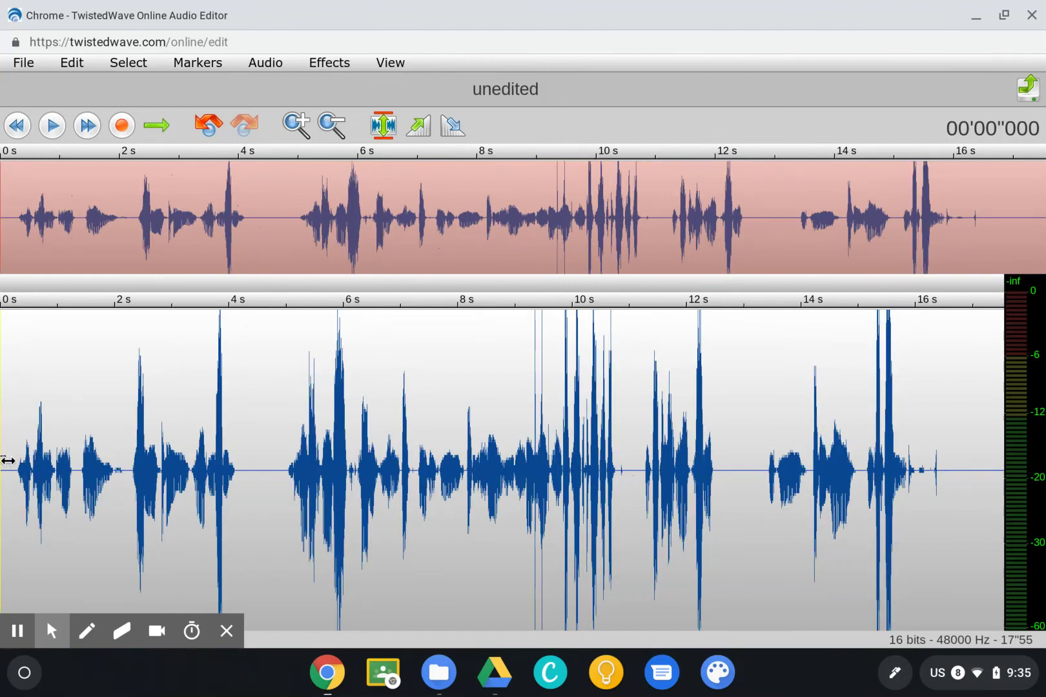
pyautogui.press('space')
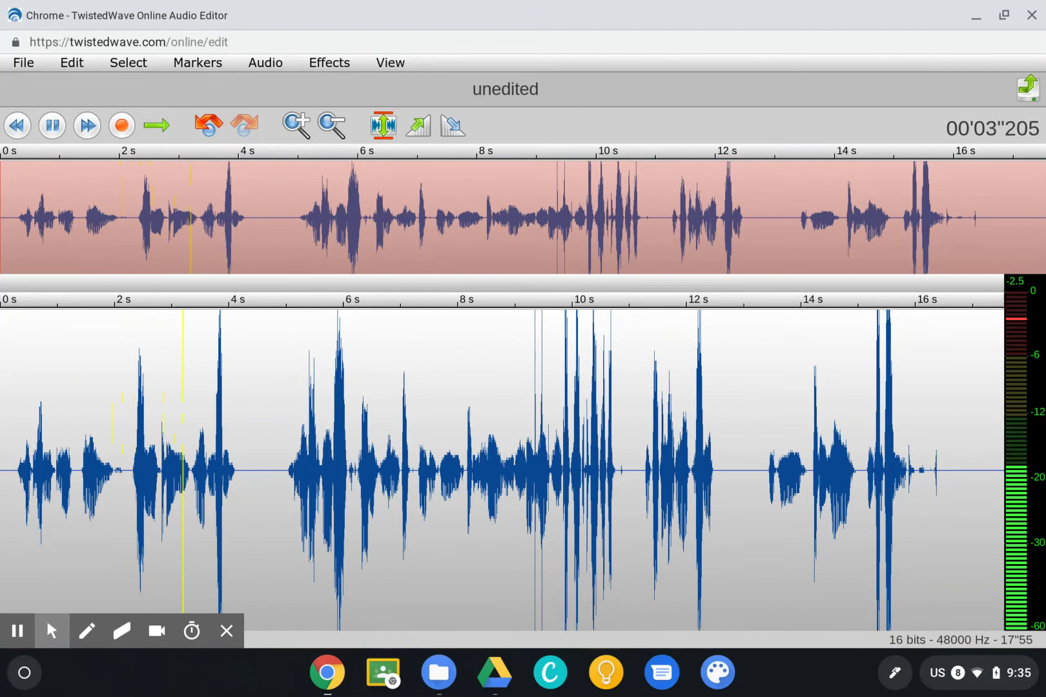
pyautogui.press('space')
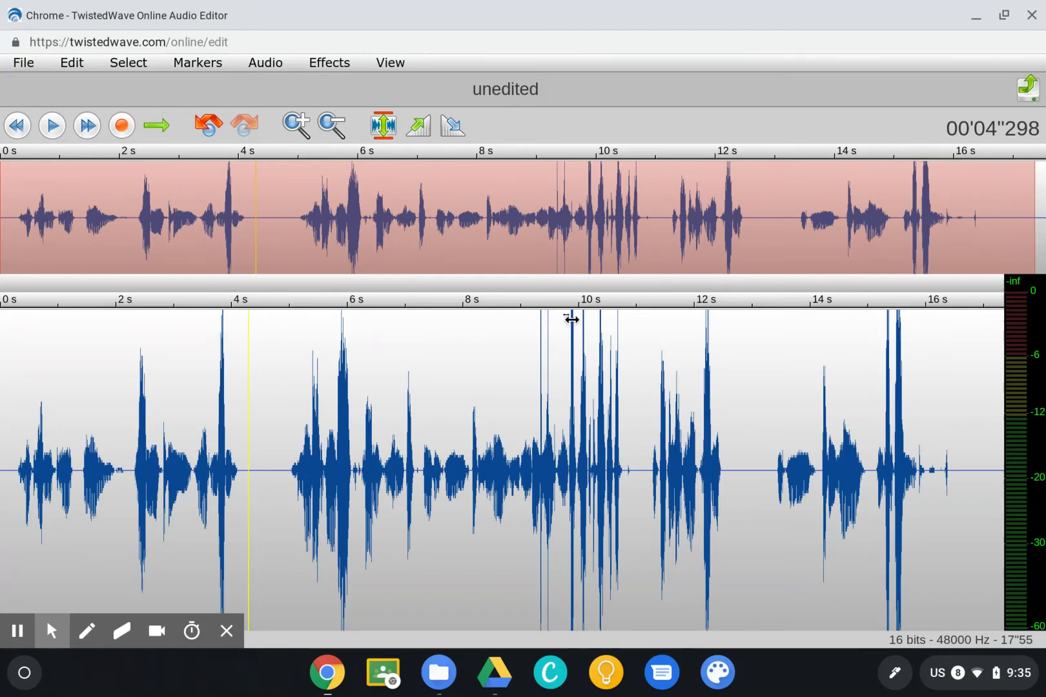
pyautogui.click(524, 355)
# Play from 9 s and delete the stretch from about 9.8 to 11 s.
pyautogui.press('space')
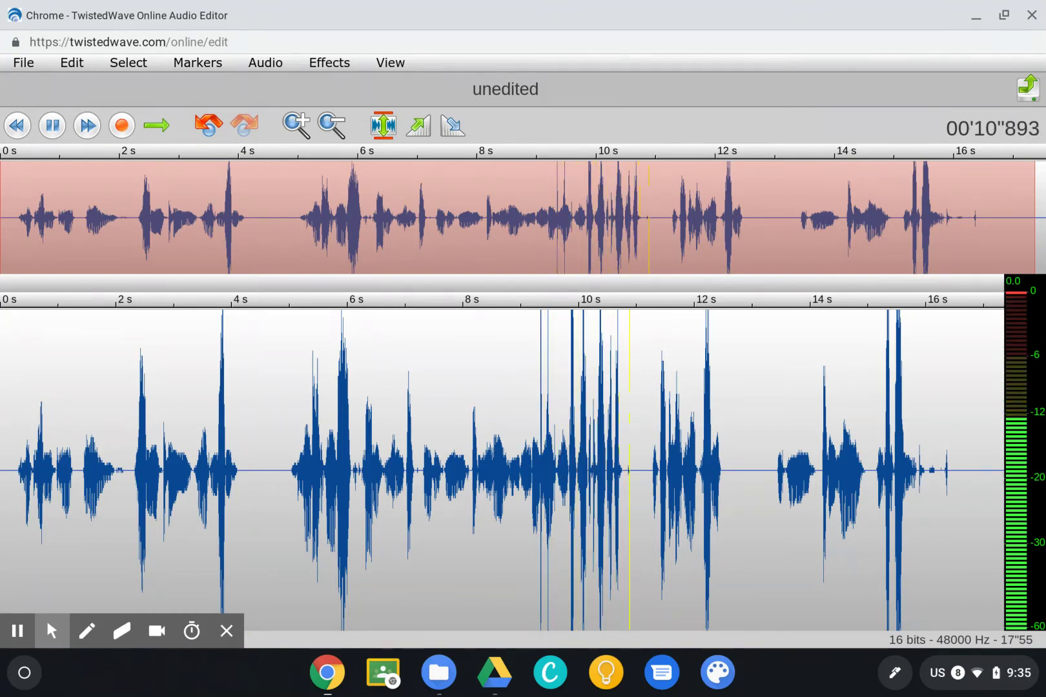
pyautogui.press('space')
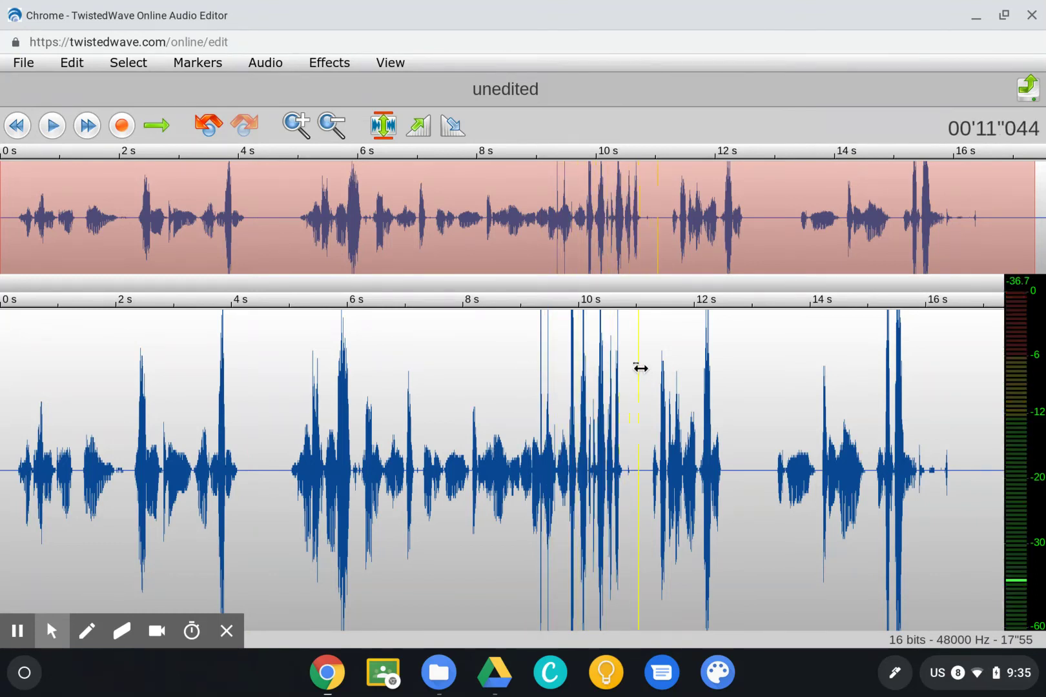
pyautogui.moveTo(634, 360); pyautogui.dragTo(562, 362)
pyautogui.press('Delete')
pyautogui.click(539, 361)
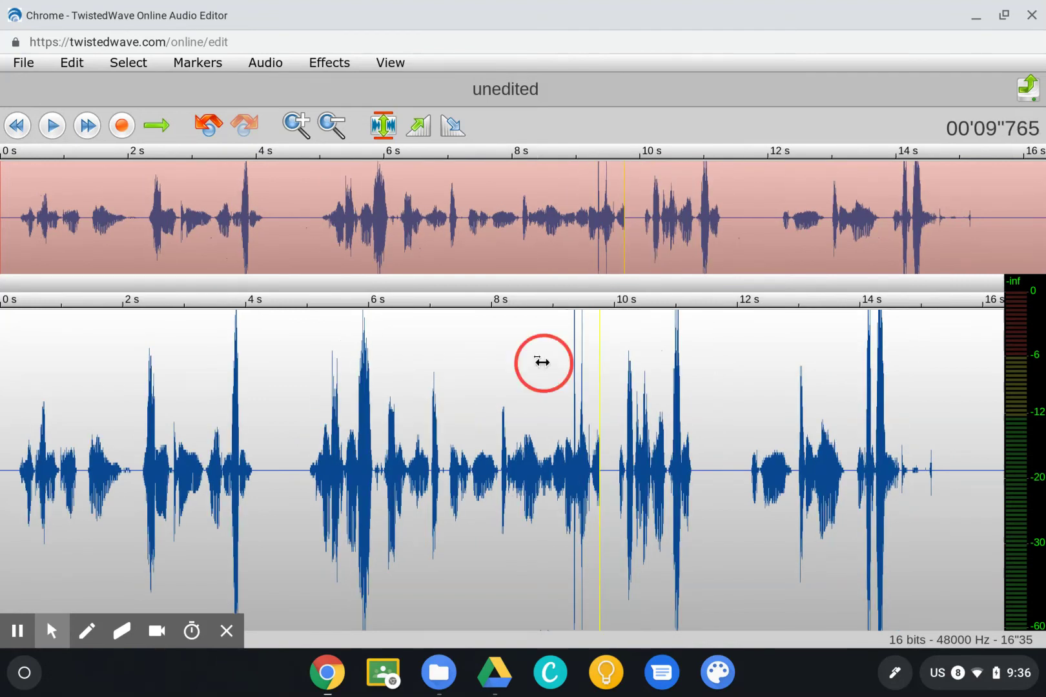
pyautogui.press('space')
pyautogui.press('space')
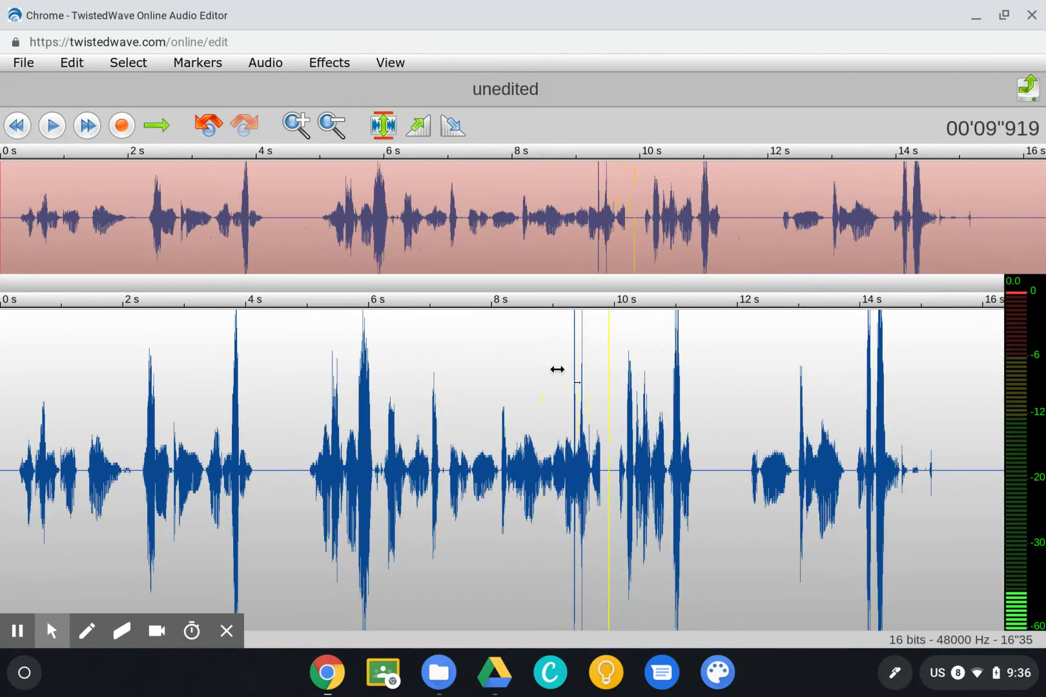
# Delete the short stretch around 9.6 s, replay it, and select the whole recording.
pyautogui.moveTo(602, 407); pyautogui.dragTo(587, 408)
pyautogui.press('Delete')
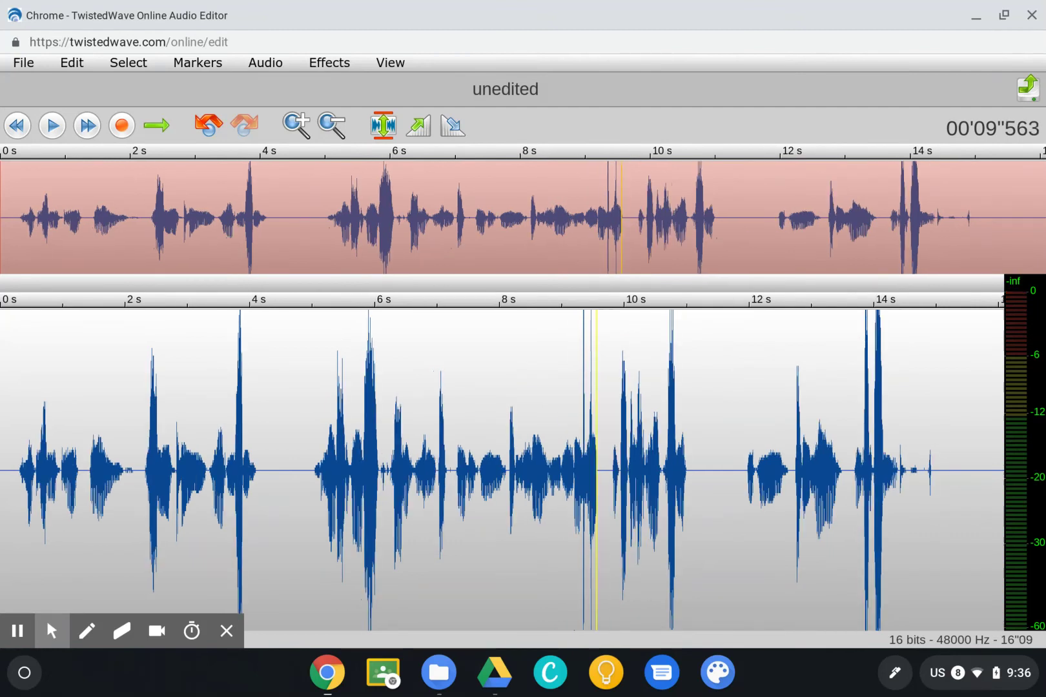
pyautogui.click(570, 400)
pyautogui.press('space')
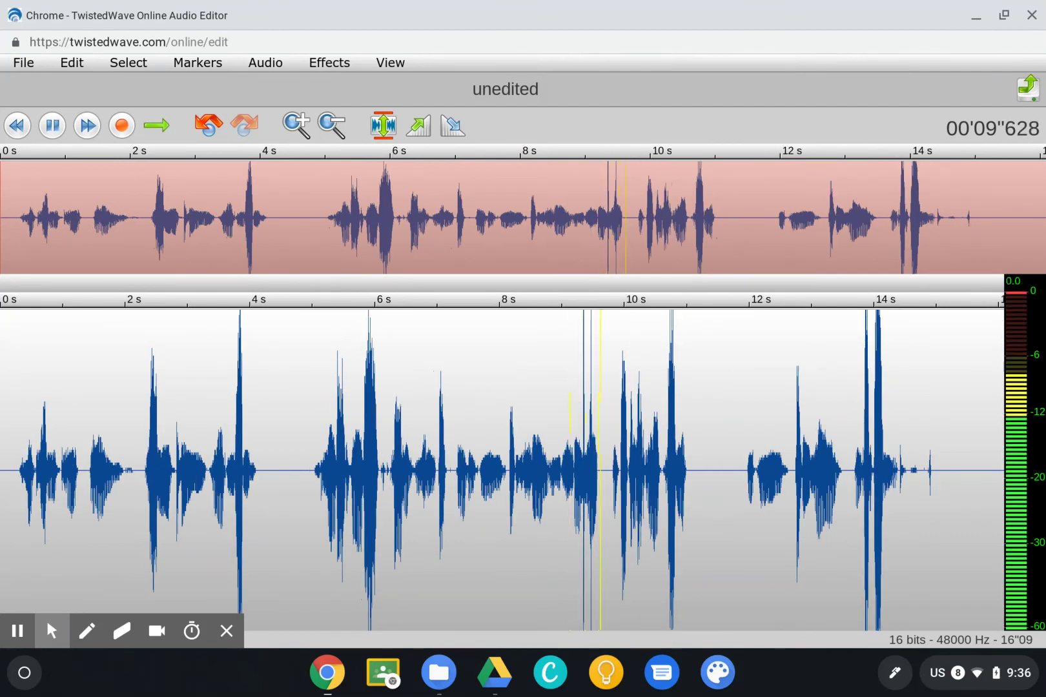
pyautogui.press('space')
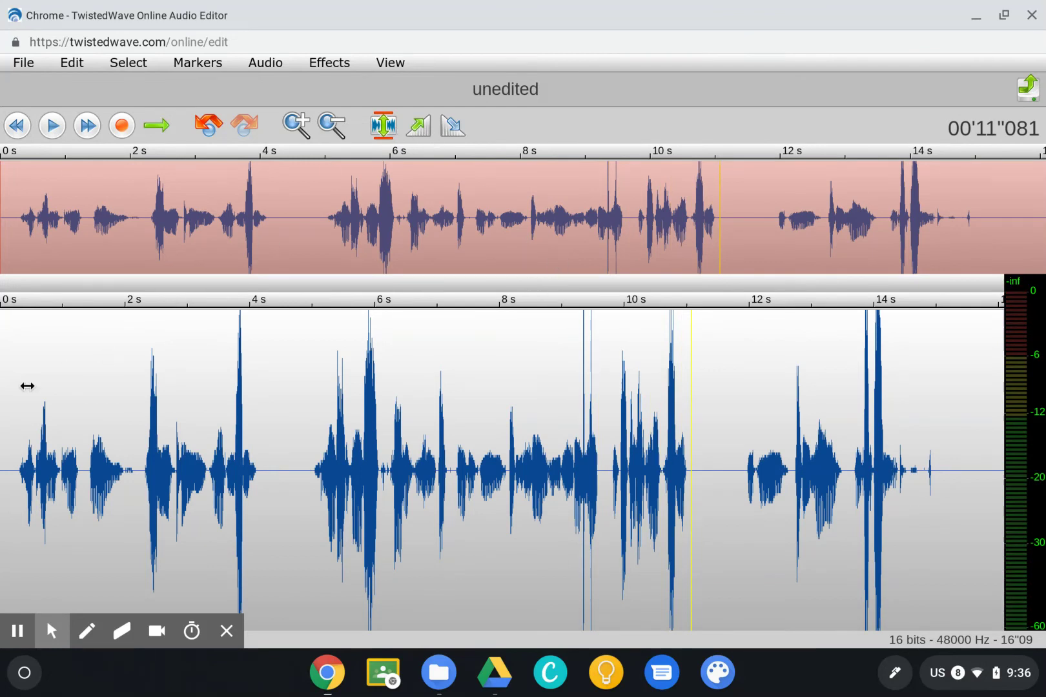
pyautogui.moveTo(12, 427); pyautogui.dragTo(977, 446)
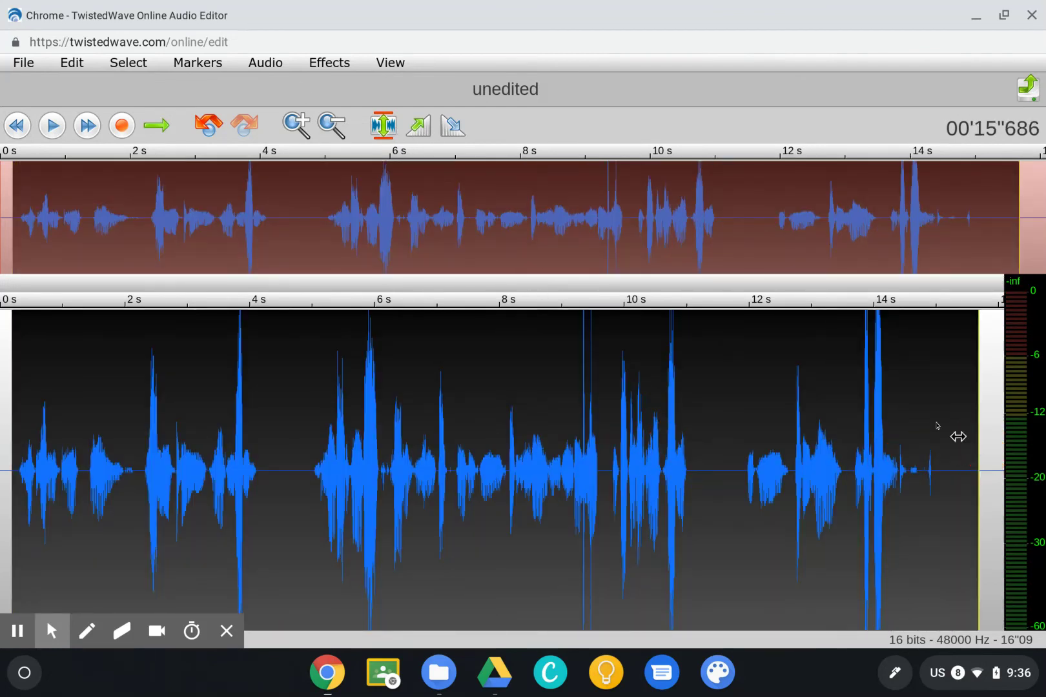
# Normalize the whole 16.09-second recording, then deselect and place the playhead near 4.4 s.
pyautogui.click(383, 127)
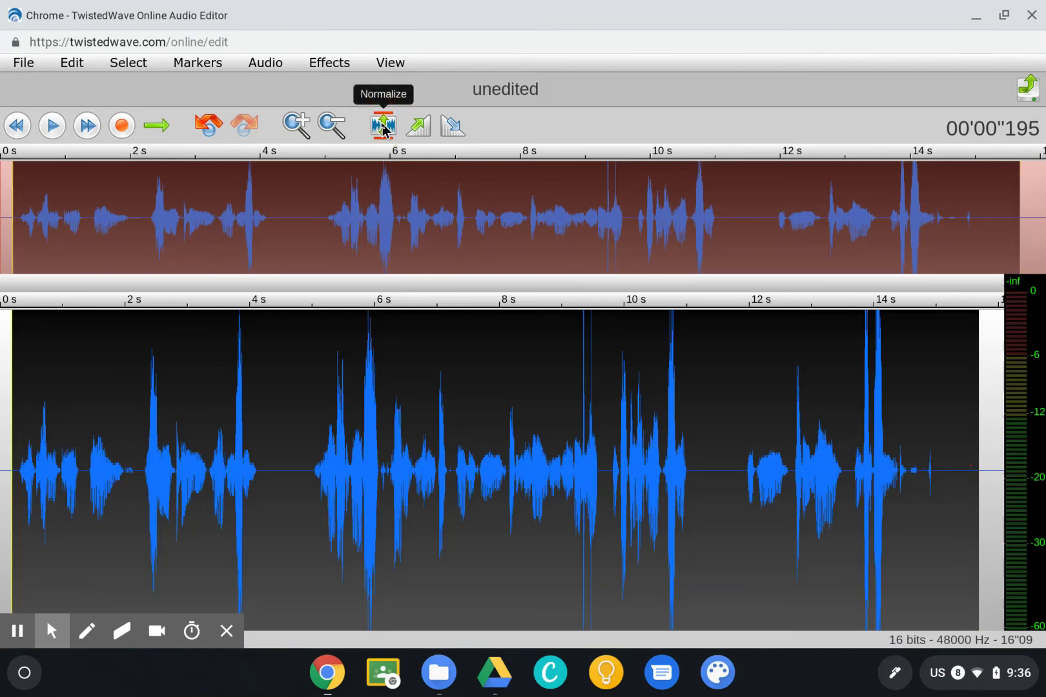
pyautogui.click(297, 369)
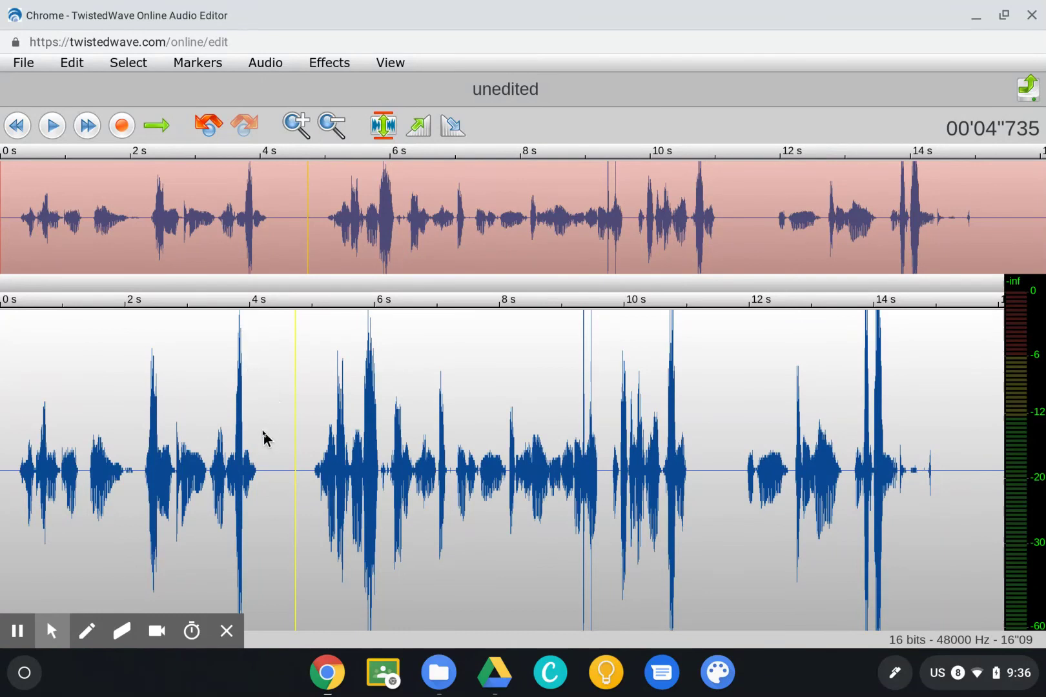
pyautogui.click(273, 450)
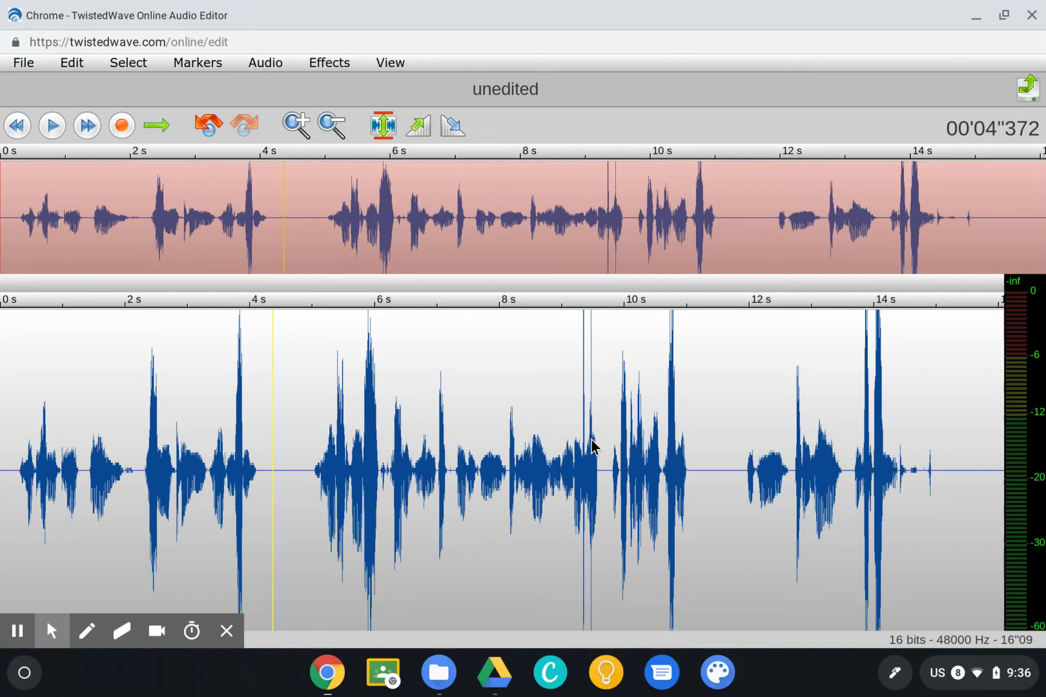
# Open the Download export dialog and keep MP3 Audio at 128 kbps as the format.
pyautogui.click(1026, 103)
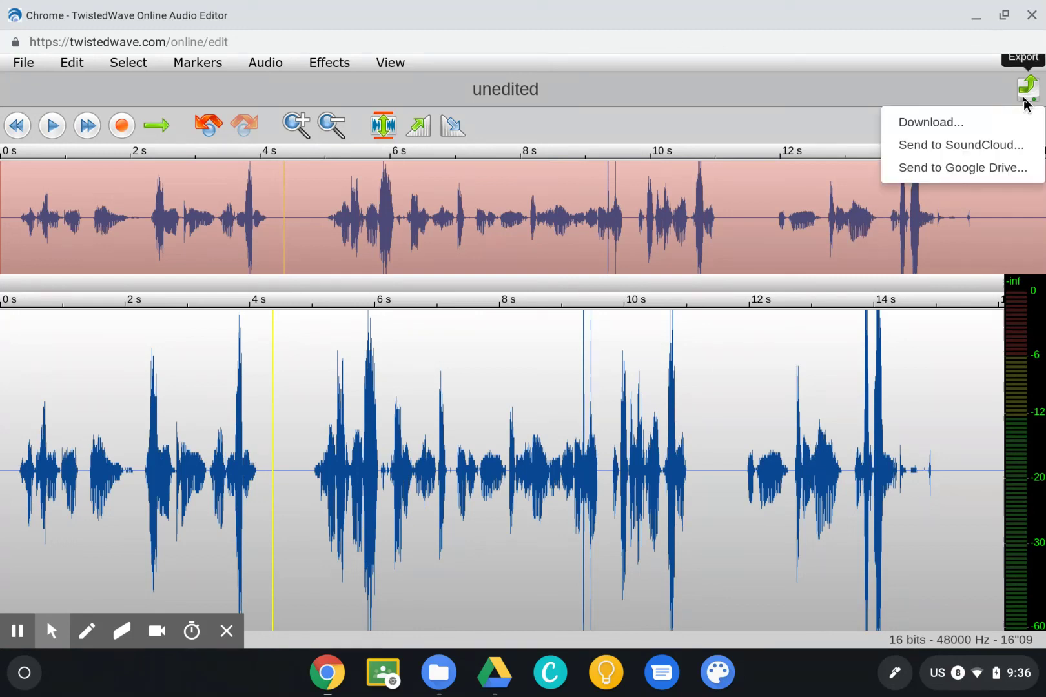
pyautogui.click(965, 124)
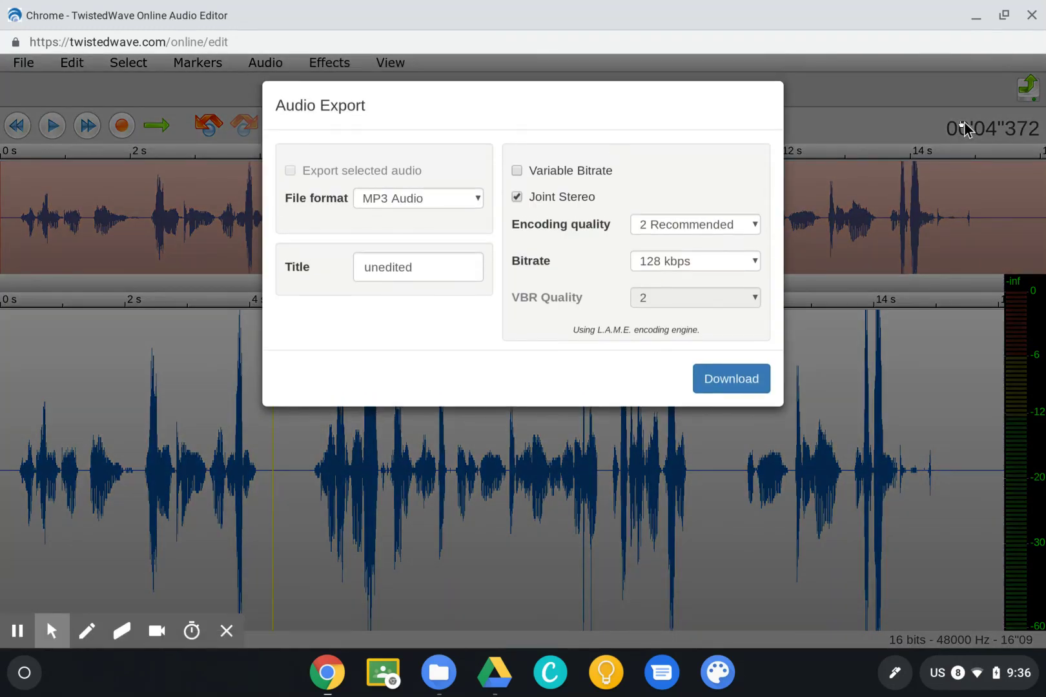
pyautogui.click(417, 194)
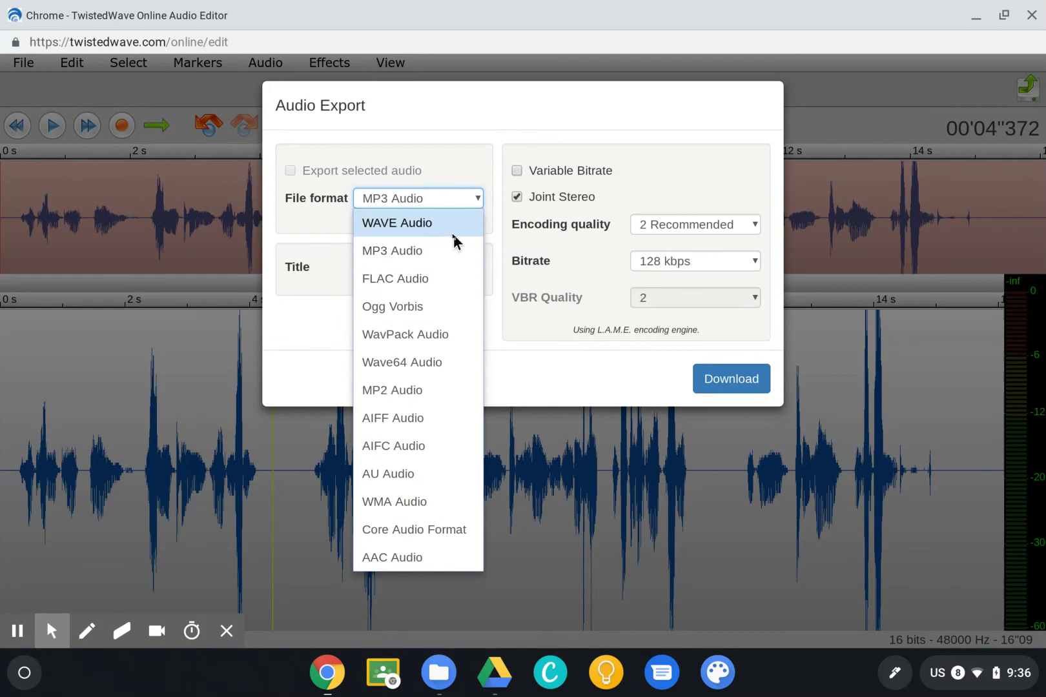
pyautogui.click(477, 141)
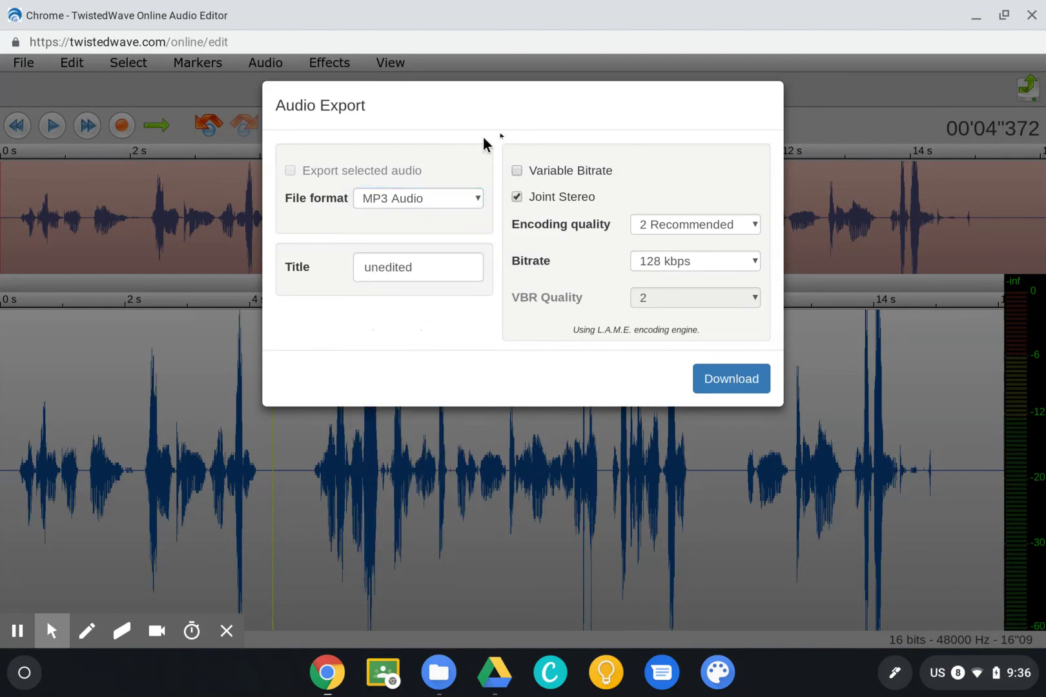